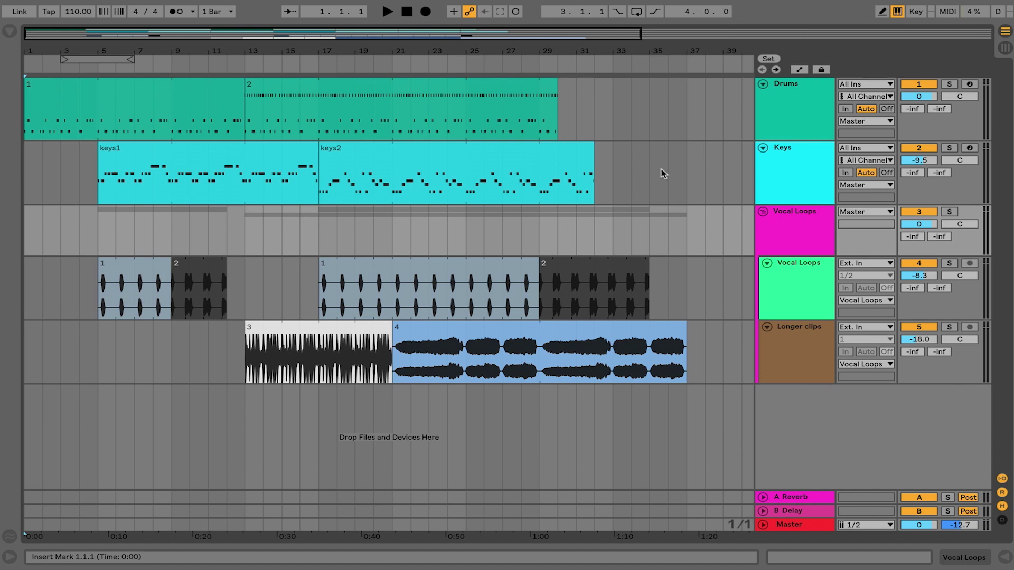
Step: Select the Keys track's time range from bar 38 back to the start of the song
left_click(705, 174)
left_click_drag(704, 173, 25, 165)
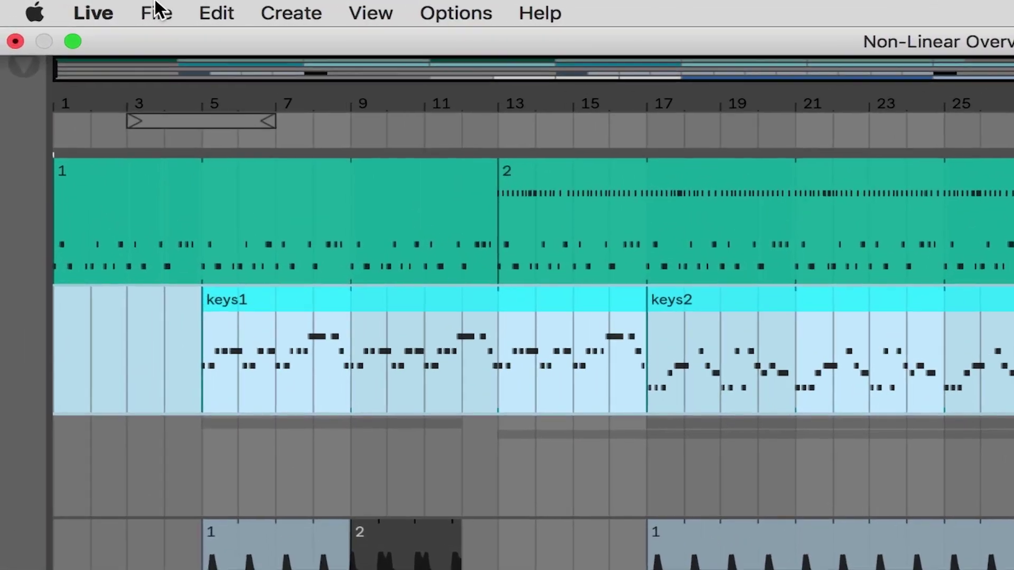
Step: Bring up Export Audio/Video from the File menu and reposition the dialog slightly
left_click(156, 8)
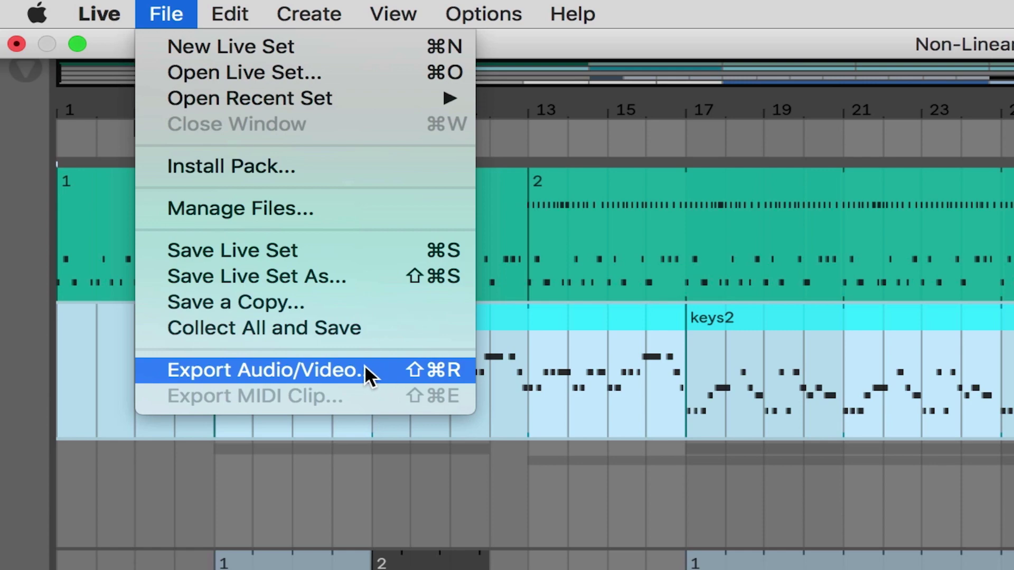
left_click(317, 370)
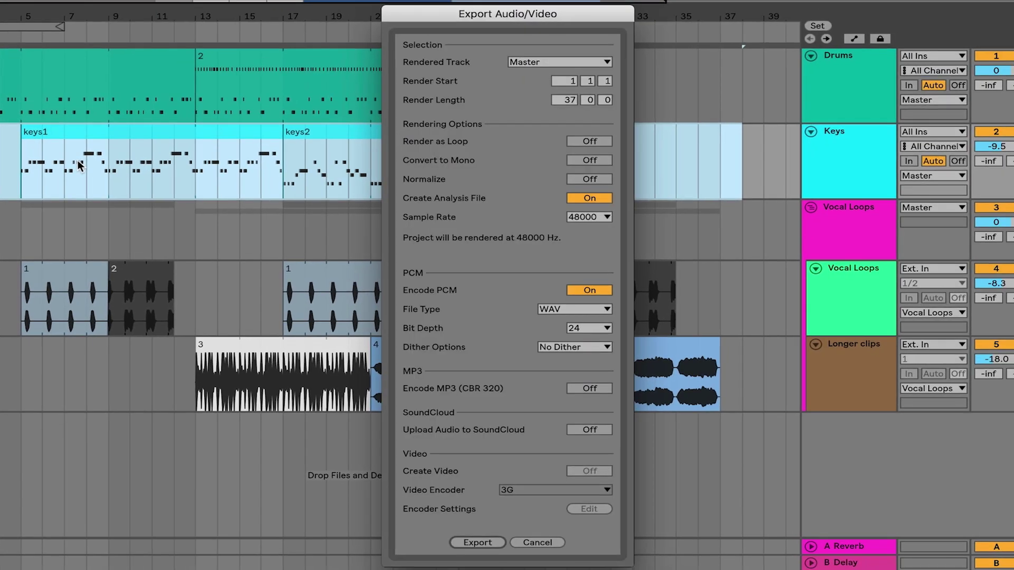
left_click_drag(590, 17, 587, 11)
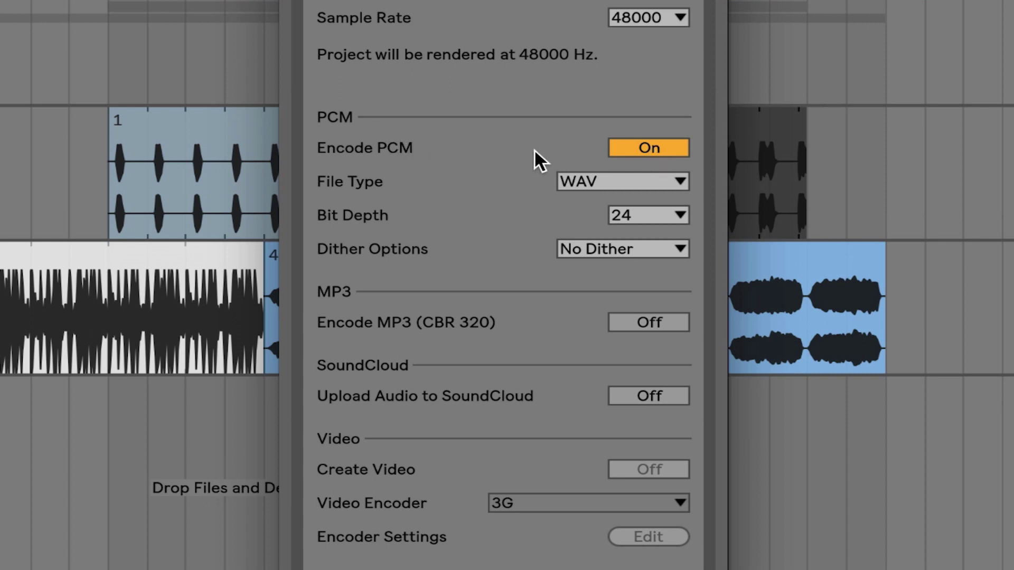
left_click(635, 148)
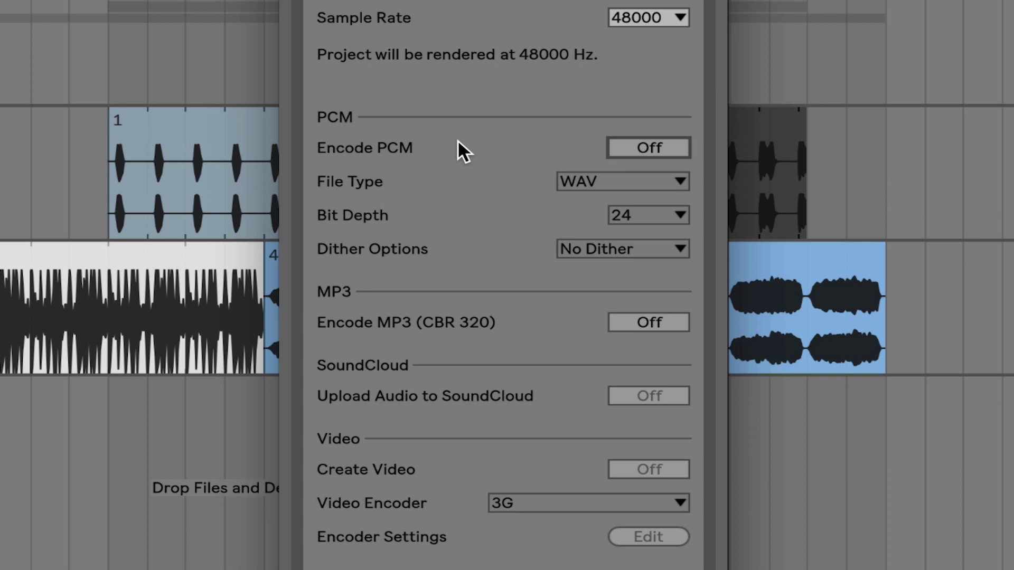
left_click(638, 148)
left_click(617, 186)
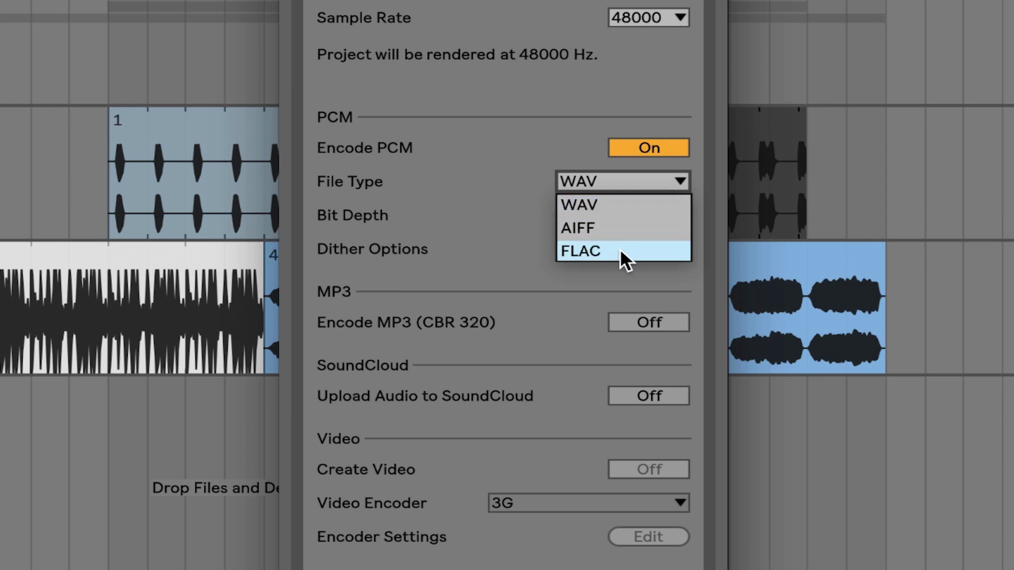
left_click(616, 205)
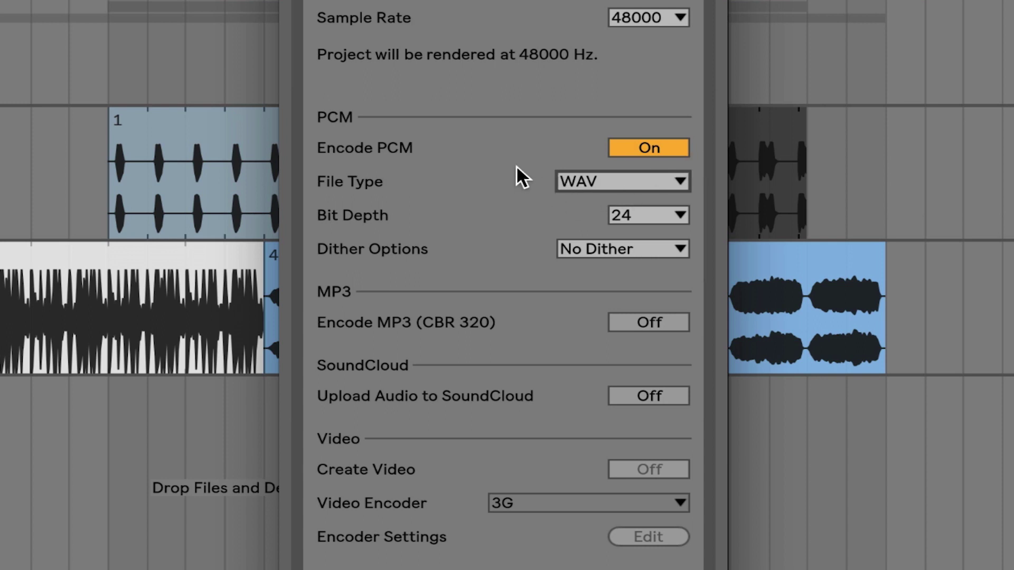
Step: Switch Encode PCM off so the export produces only an MP3 (CBR 320)
left_click(637, 149)
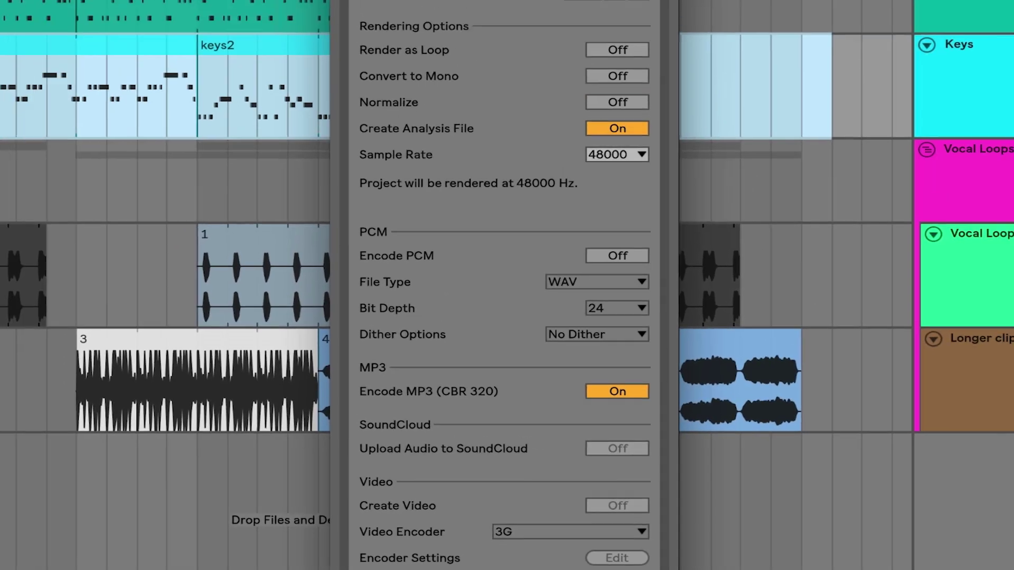
Step: Export the selected range to the Desktop as 'My First Song'
left_click(468, 506)
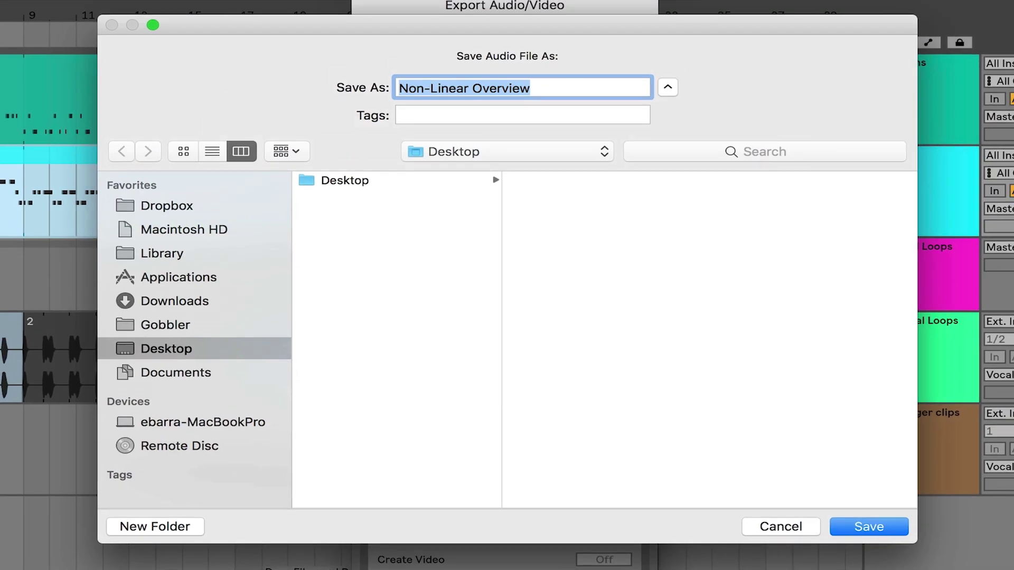
type("M")
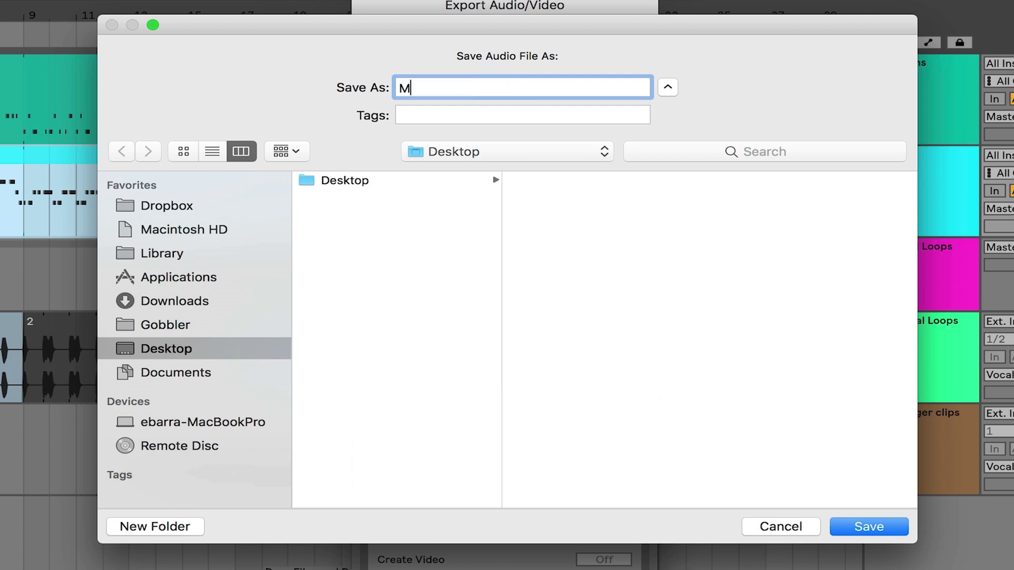
type("y First ")
type("Song")
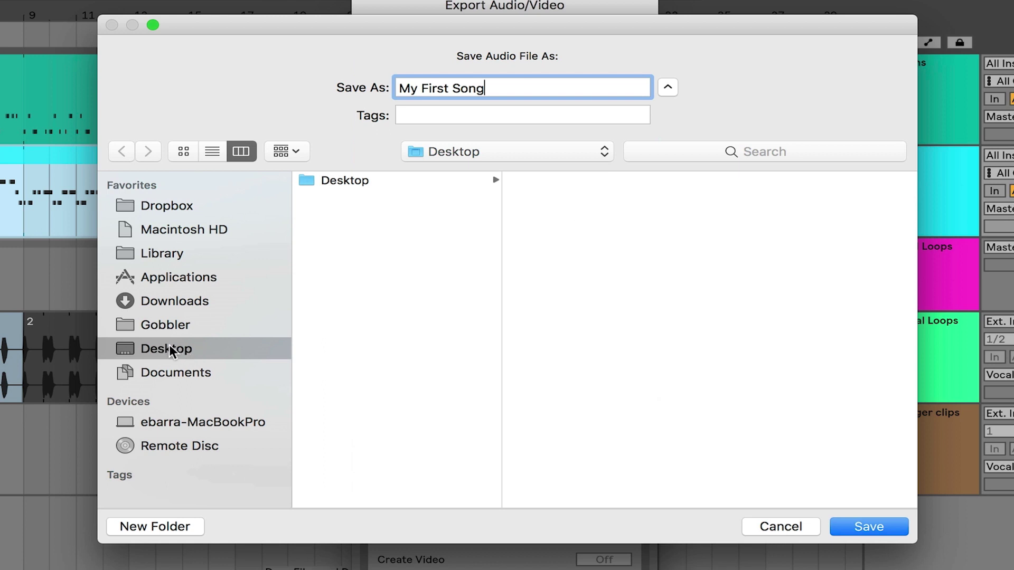
left_click(866, 526)
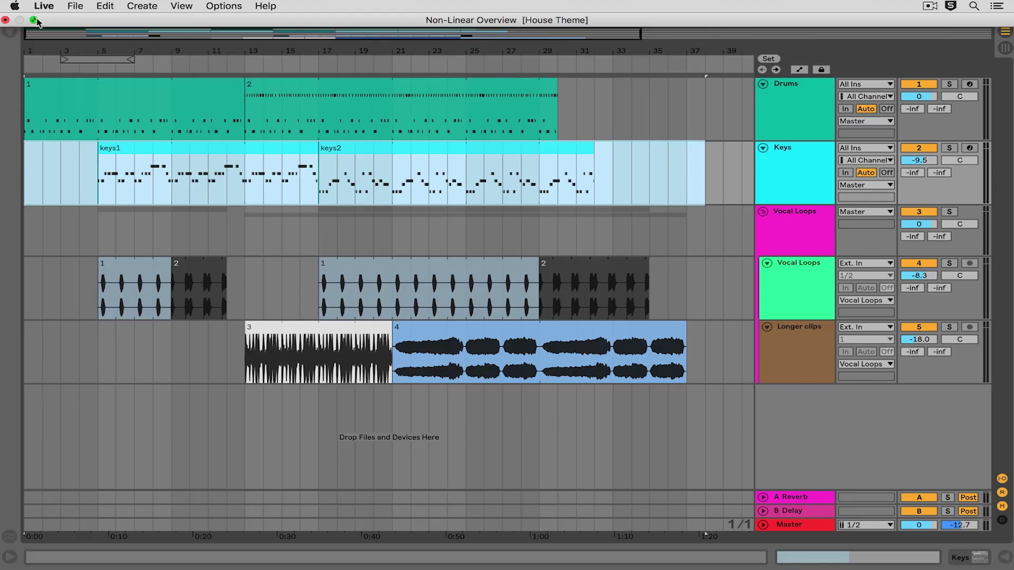
Step: Minimize Live, preview My First Song.mp3 on the Desktop, and right-click My First Song.mp3.asd
left_click(34, 20)
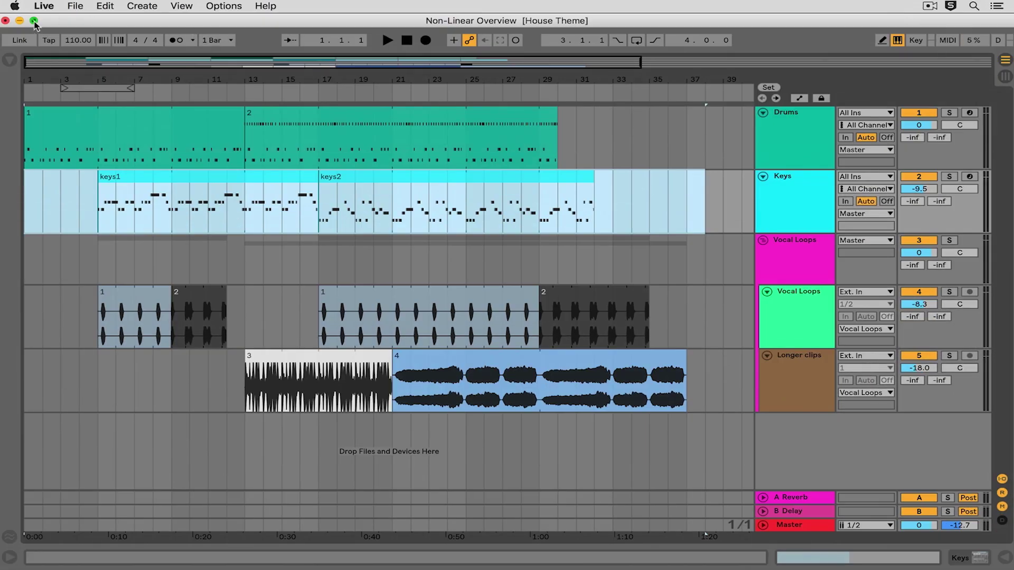
left_click(20, 20)
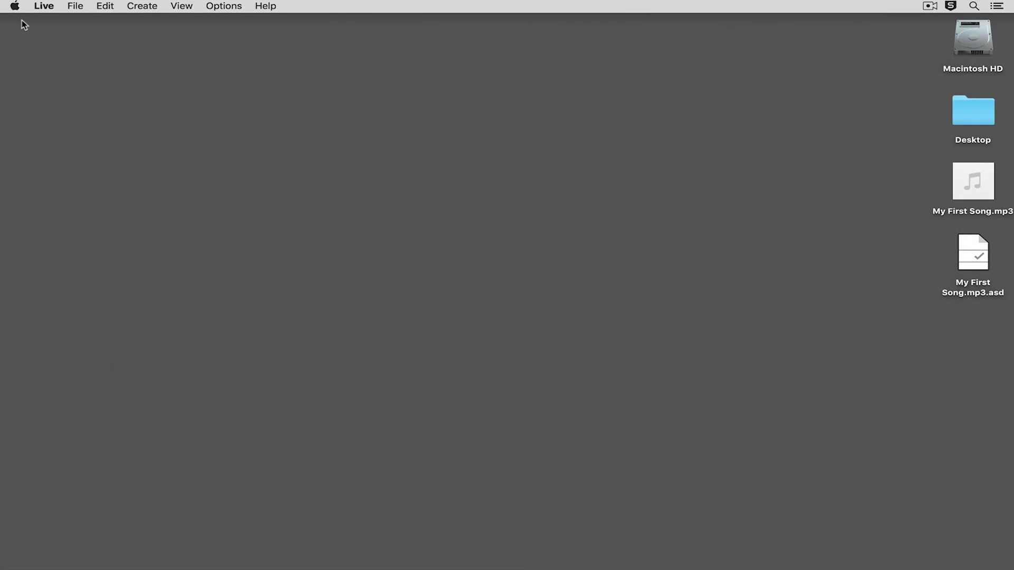
mouse_move(941, 174)
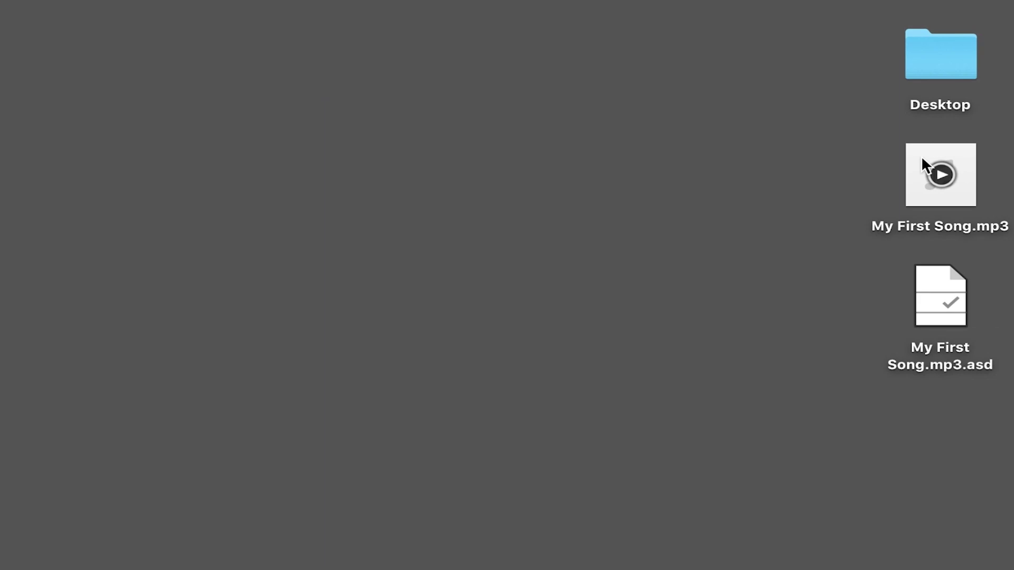
left_click(942, 176)
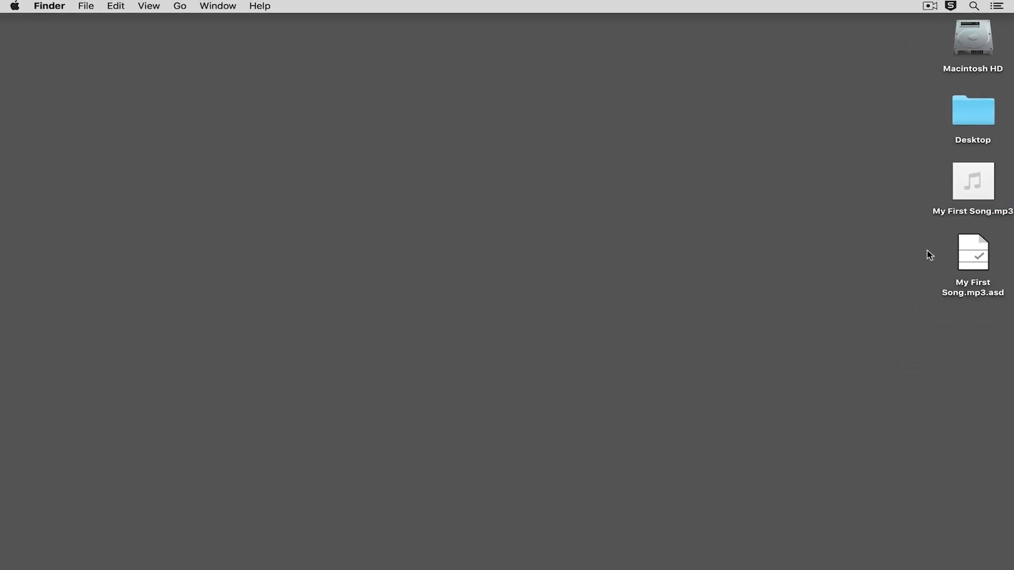
right_click(969, 253)
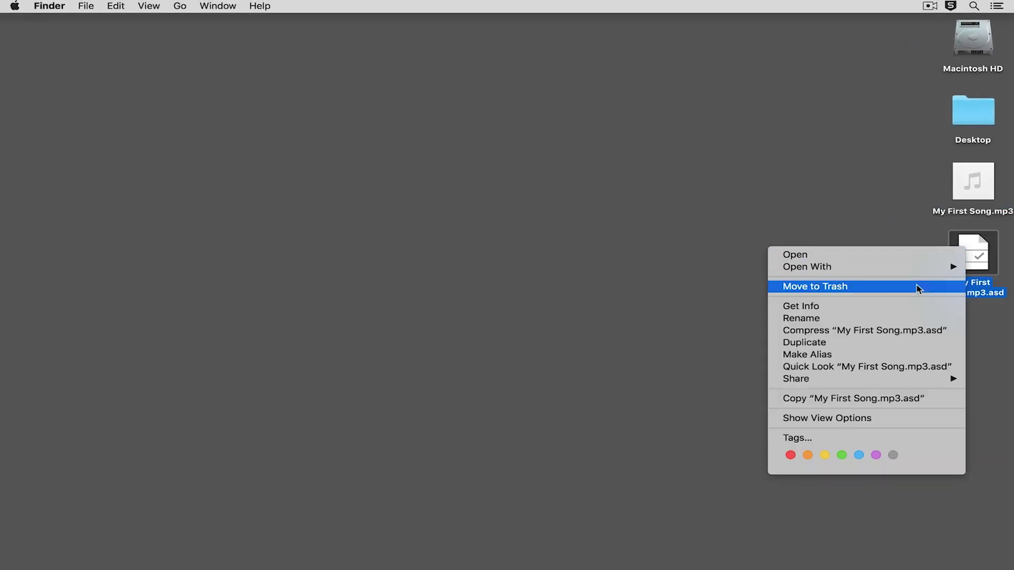